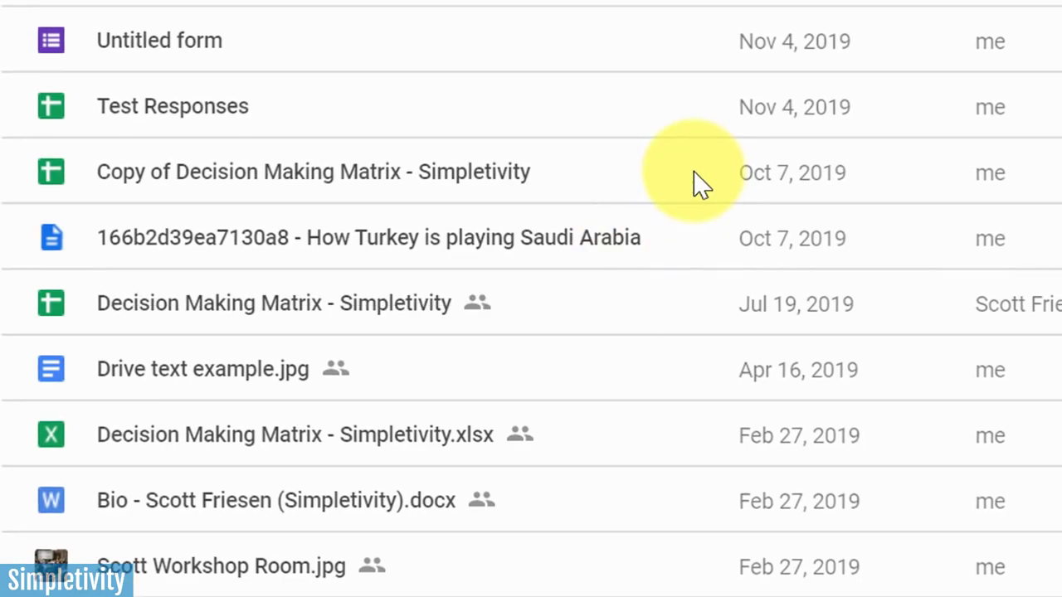
Switch the Recent files to thumbnail view, then back to a row list
scroll(694, 185, "down", 10)
scroll(694, 185, "down", 1)
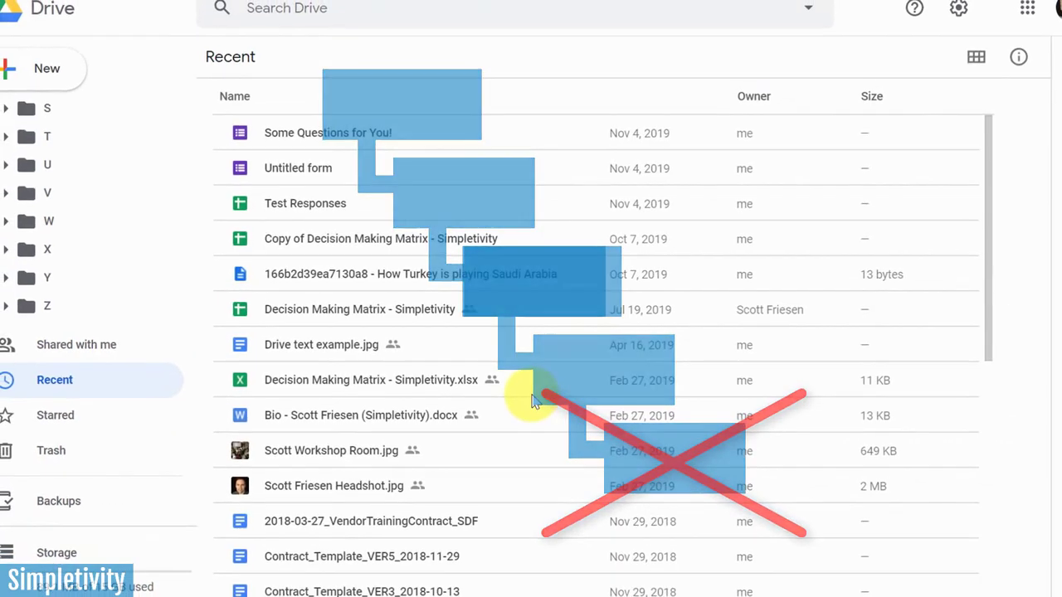
scroll(130, 310, "up", 6)
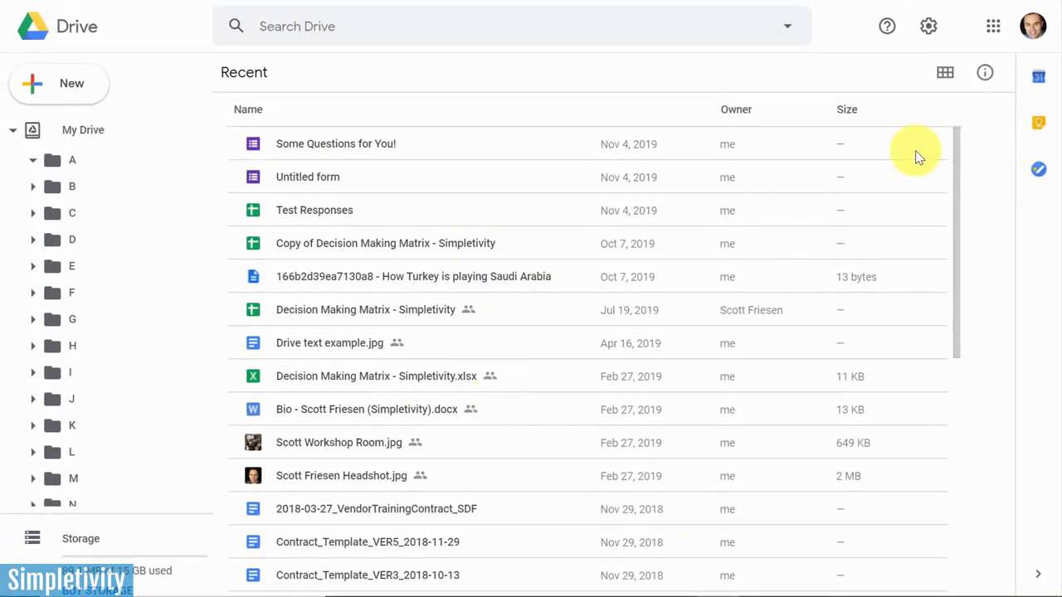
left_click(945, 73)
scroll(887, 168, "down", 3)
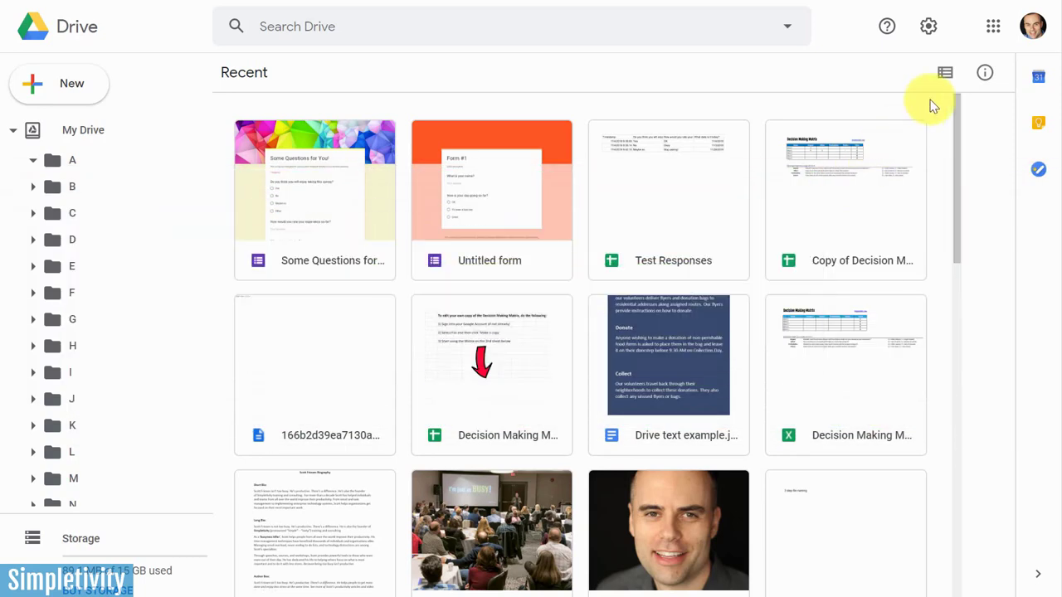
left_click(946, 74)
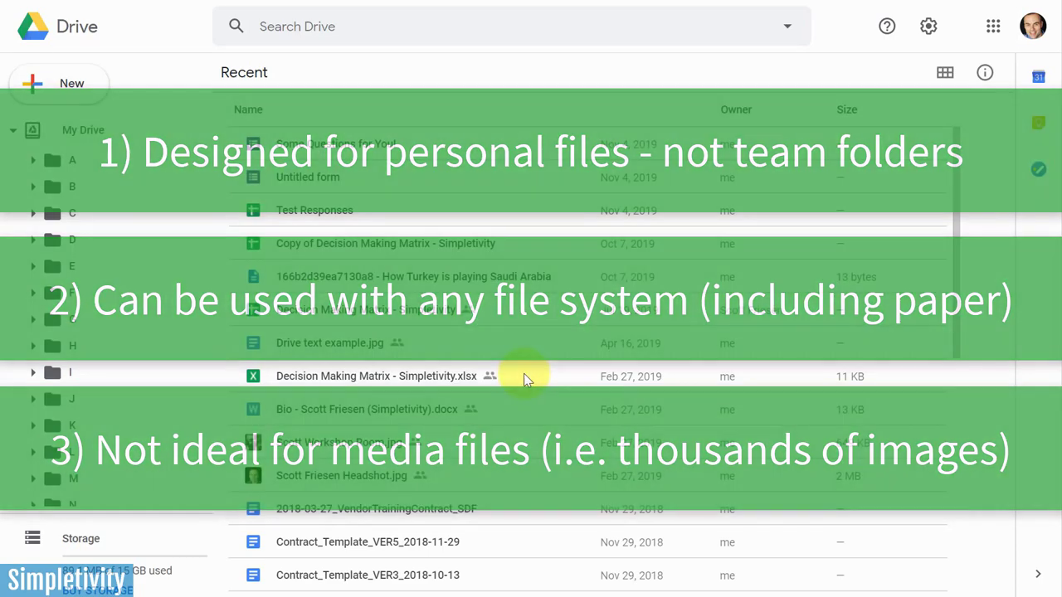
Expand folder S in the sidebar tree to show Sales Numbers, Sample files for videos and SheetGo Examples
scroll(123, 226, "down", 5)
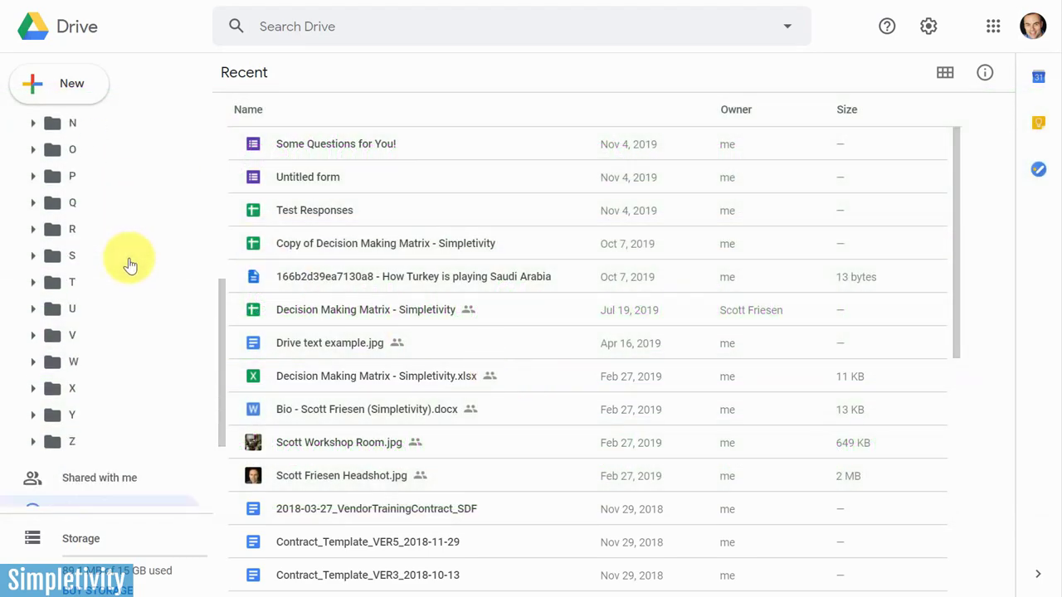
scroll(132, 274, "up", 5)
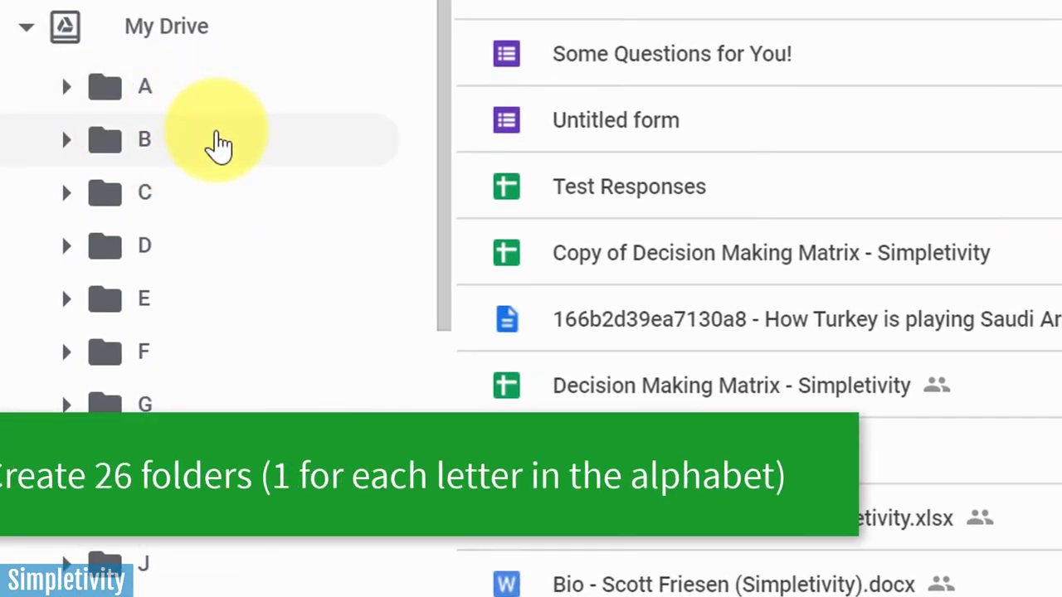
scroll(216, 148, "down", 10)
scroll(213, 150, "up", 10)
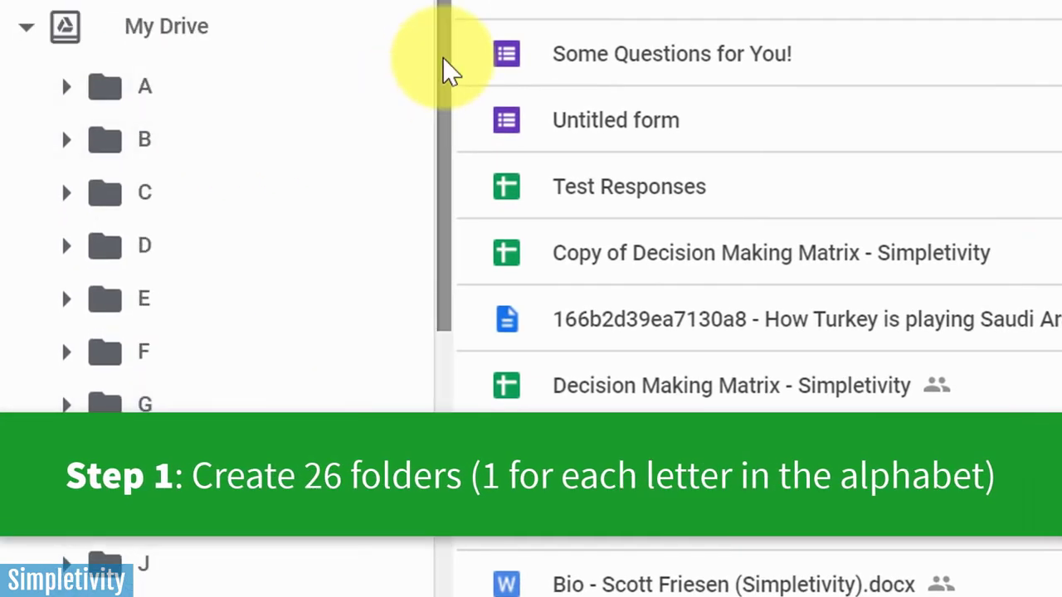
left_click_drag(445, 72, 428, 86)
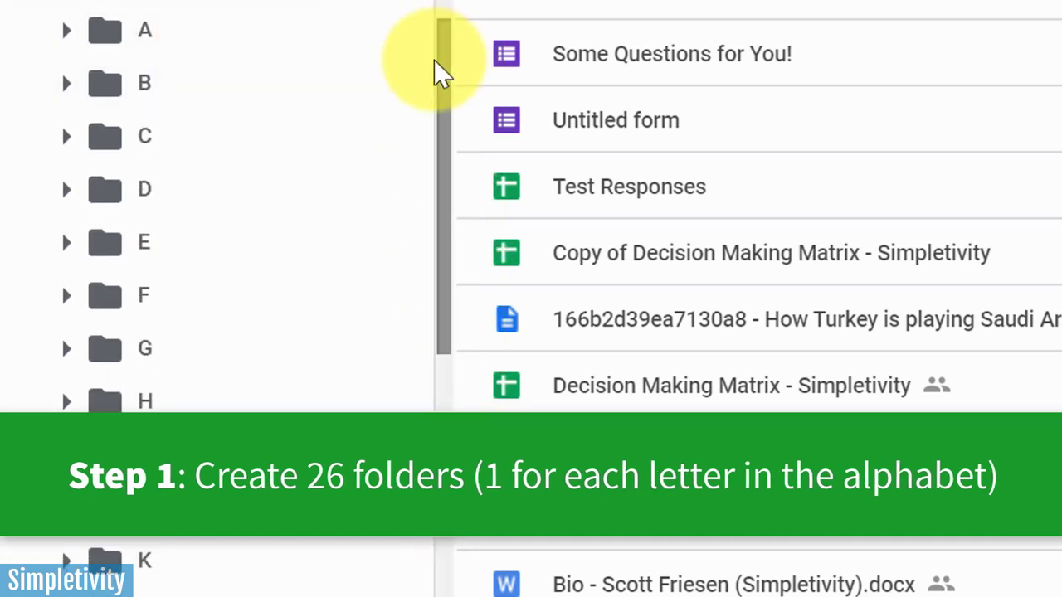
left_click_drag(446, 91, 472, 58)
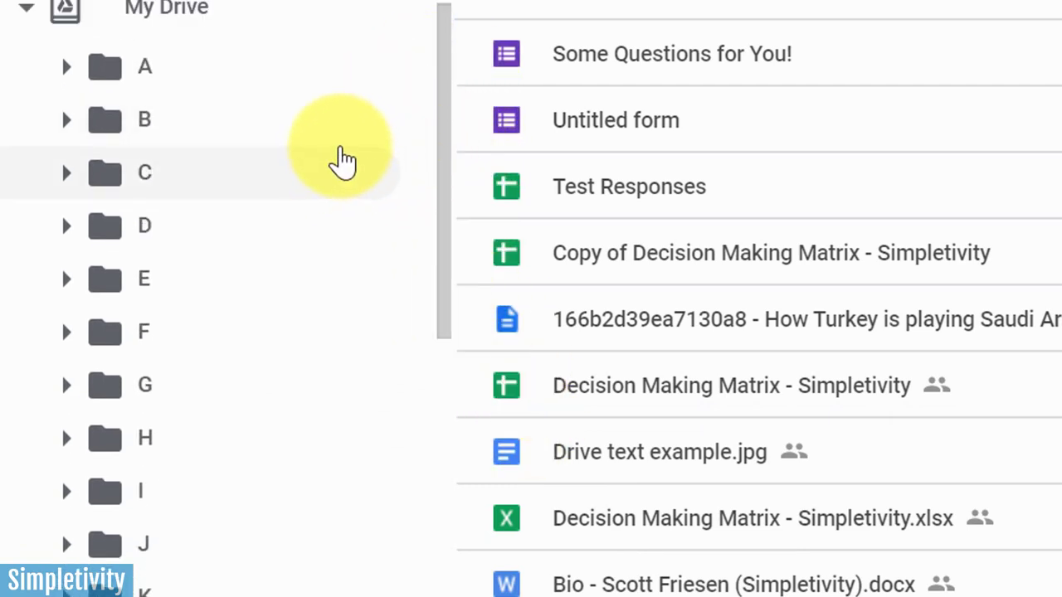
scroll(340, 161, "down", 8)
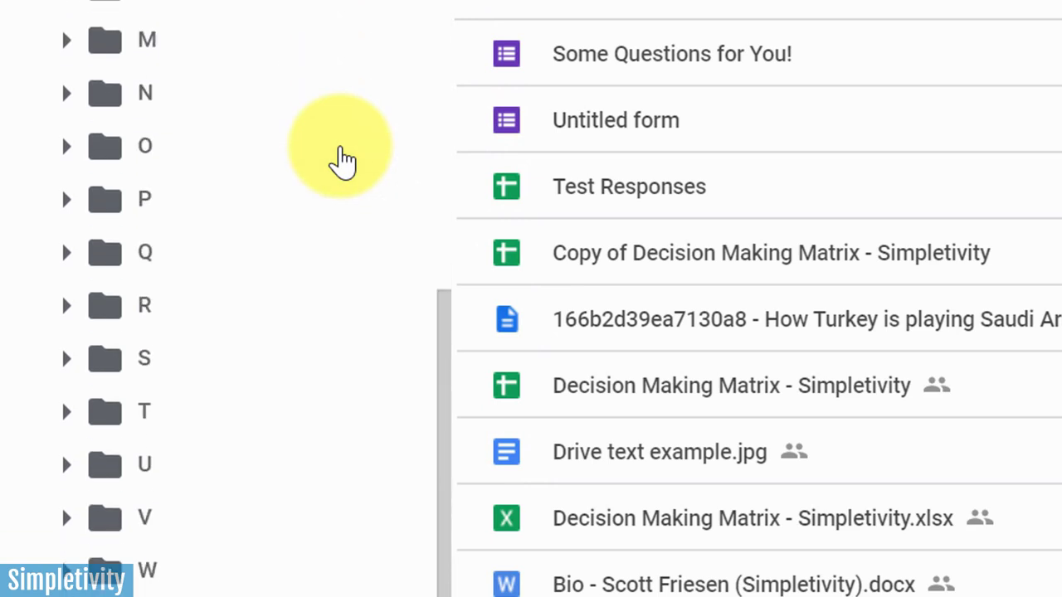
left_click(66, 358)
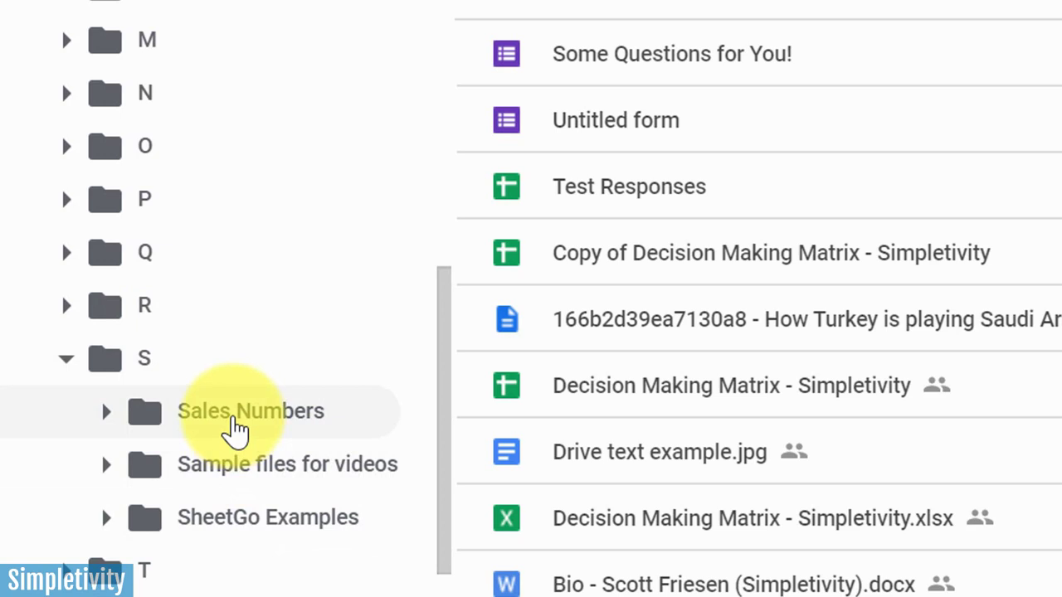
scroll(253, 387, "up", 5)
scroll(256, 386, "down", 9)
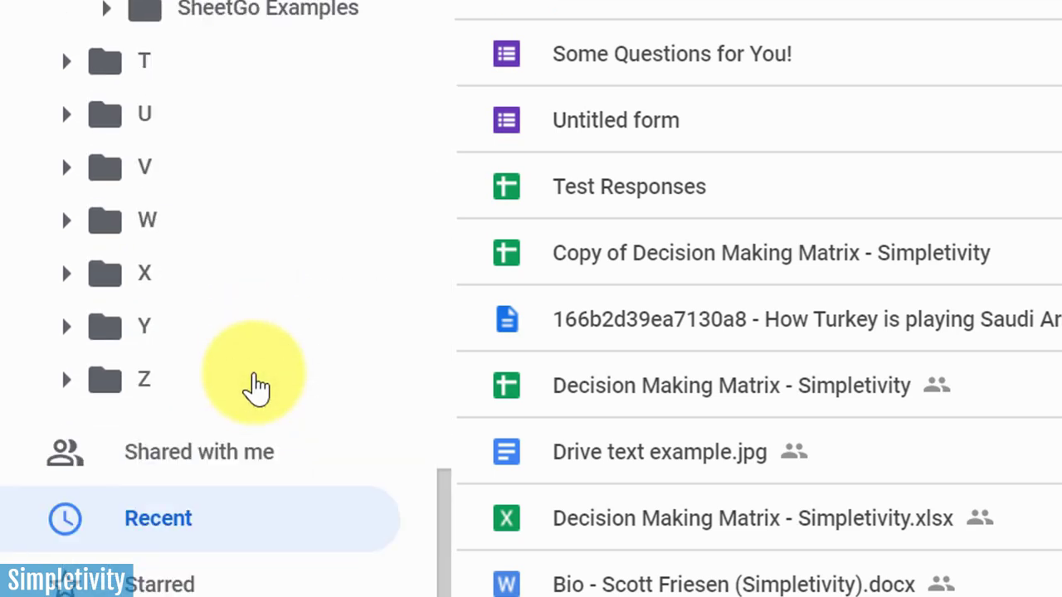
scroll(257, 386, "up", 5)
scroll(256, 386, "down", 5)
scroll(256, 387, "up", 4)
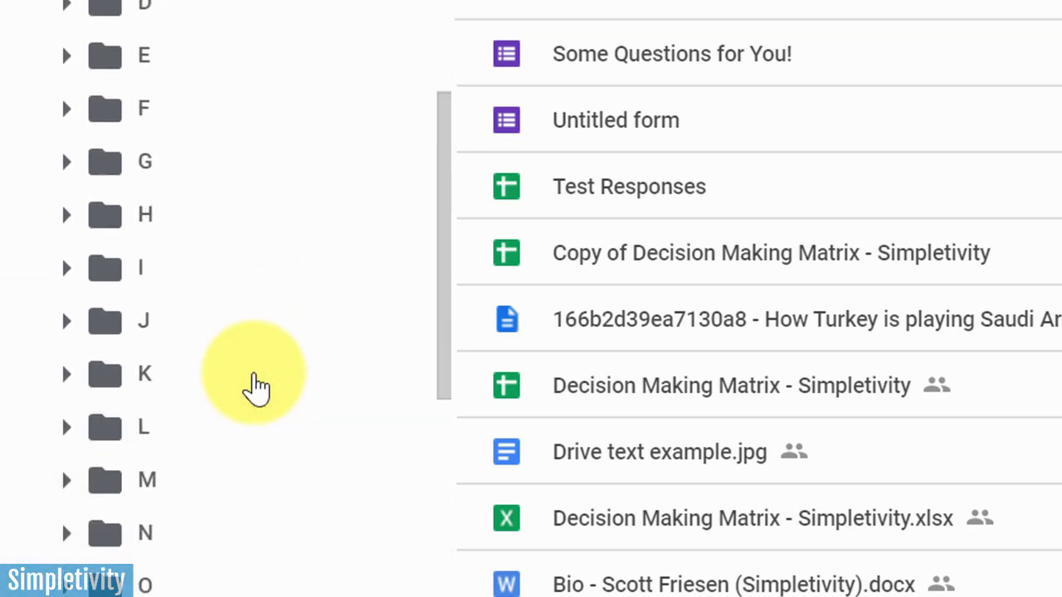
scroll(256, 386, "down", 5)
scroll(257, 386, "up", 1)
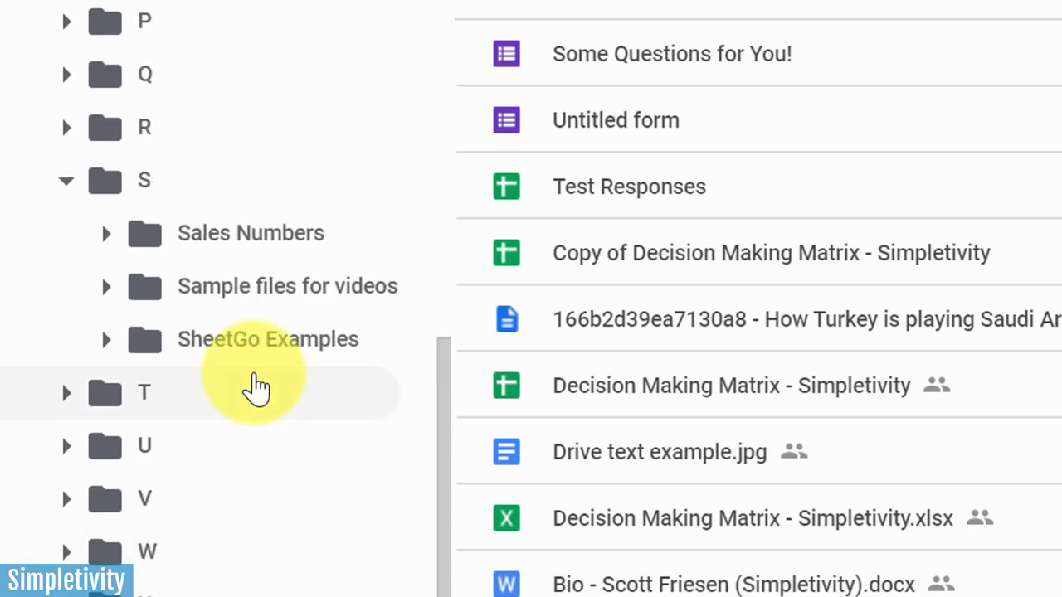
scroll(256, 388, "up", 2)
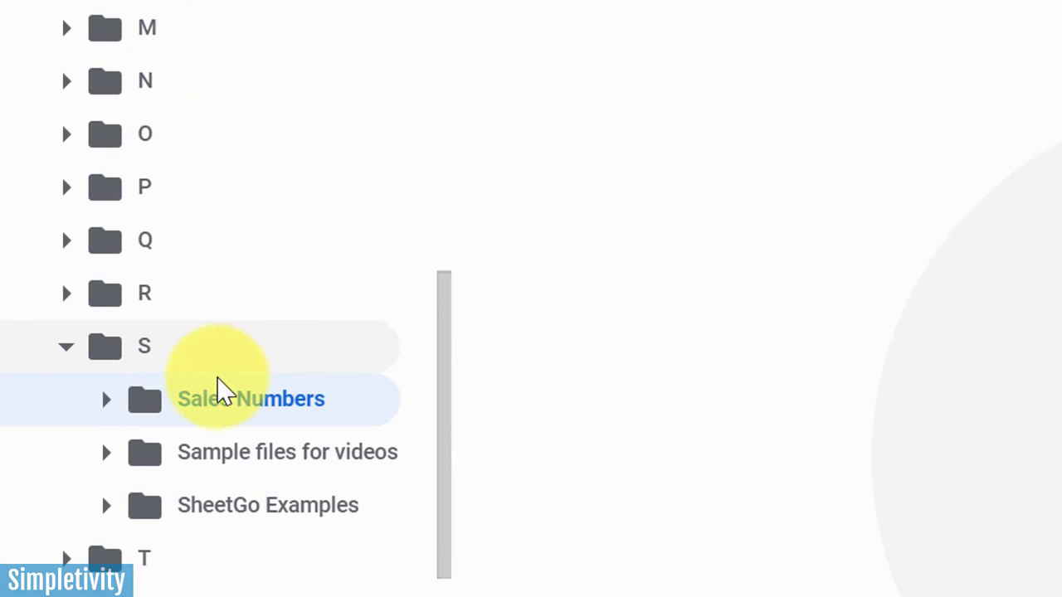
scroll(218, 348, "up", 6)
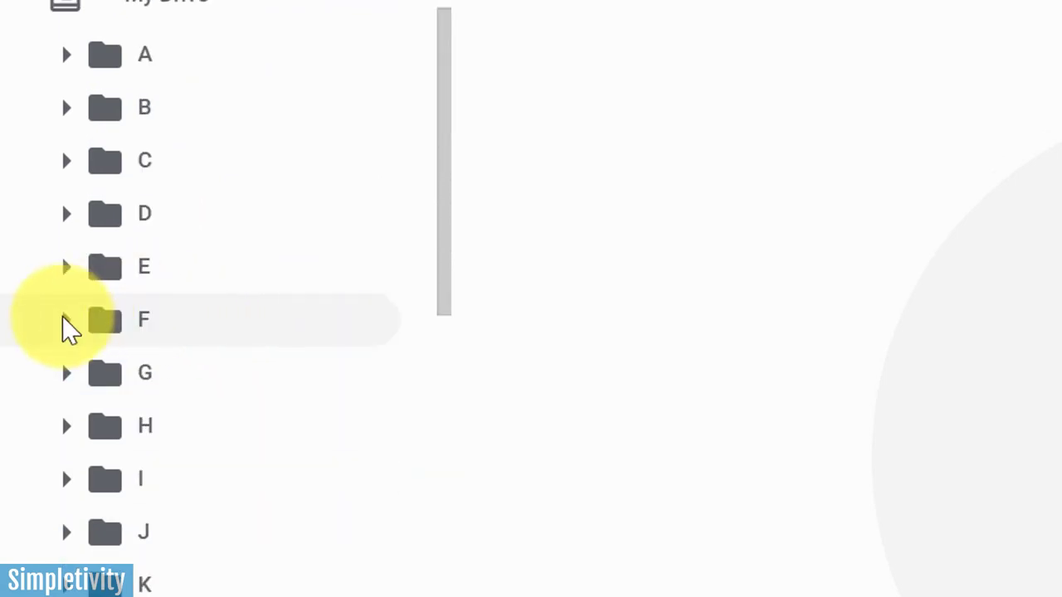
Open the F folder to show its File Naming Examples and Financial Statements subfolders
left_click(67, 323)
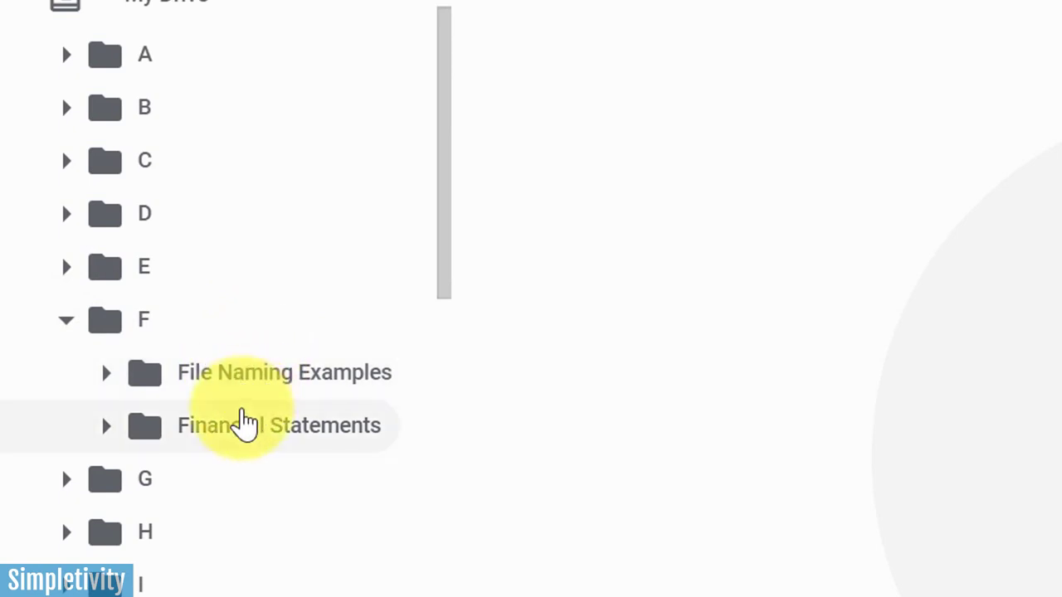
scroll(244, 422, "down", 4)
scroll(243, 331, "up", 4)
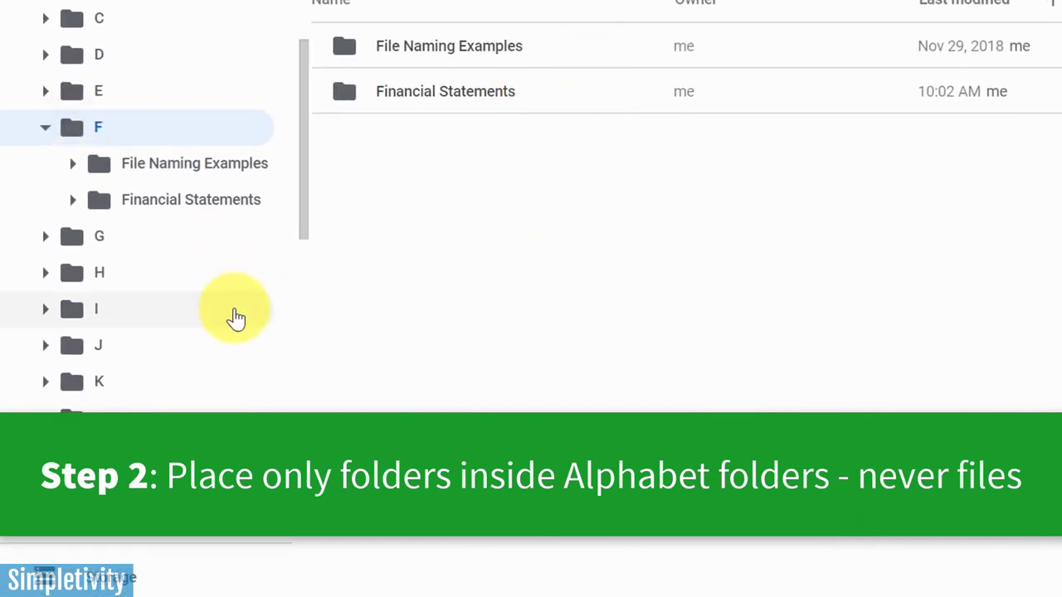
Open S, then its SheetGo Examples subfolder with two Jul 23, 2018 spreadsheets
scroll(233, 316, "down", 8)
scroll(231, 319, "up", 5)
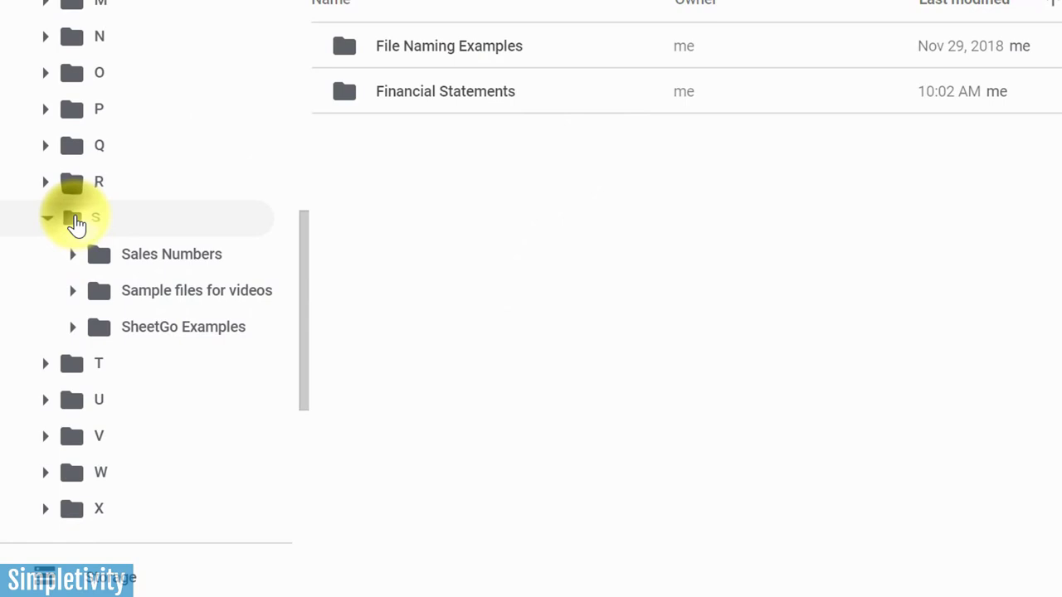
left_click(80, 218)
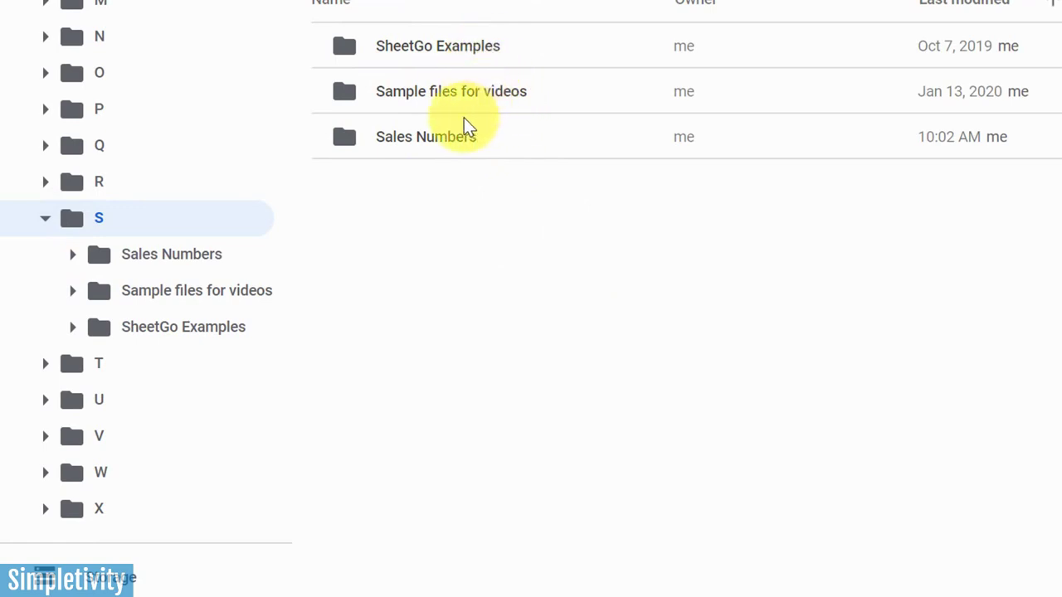
double_click(428, 43)
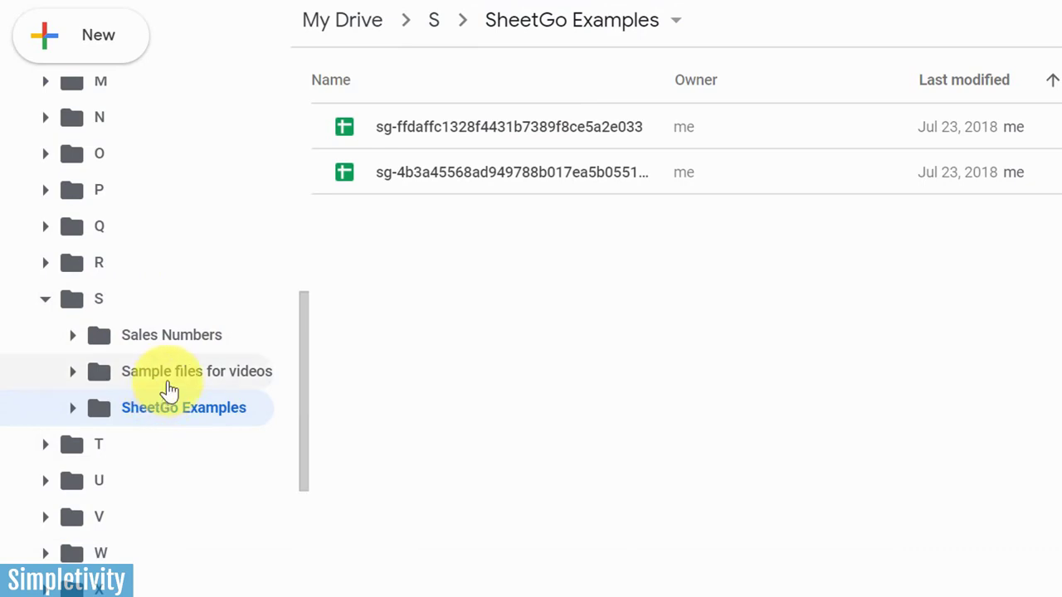
scroll(170, 455, "down", 2)
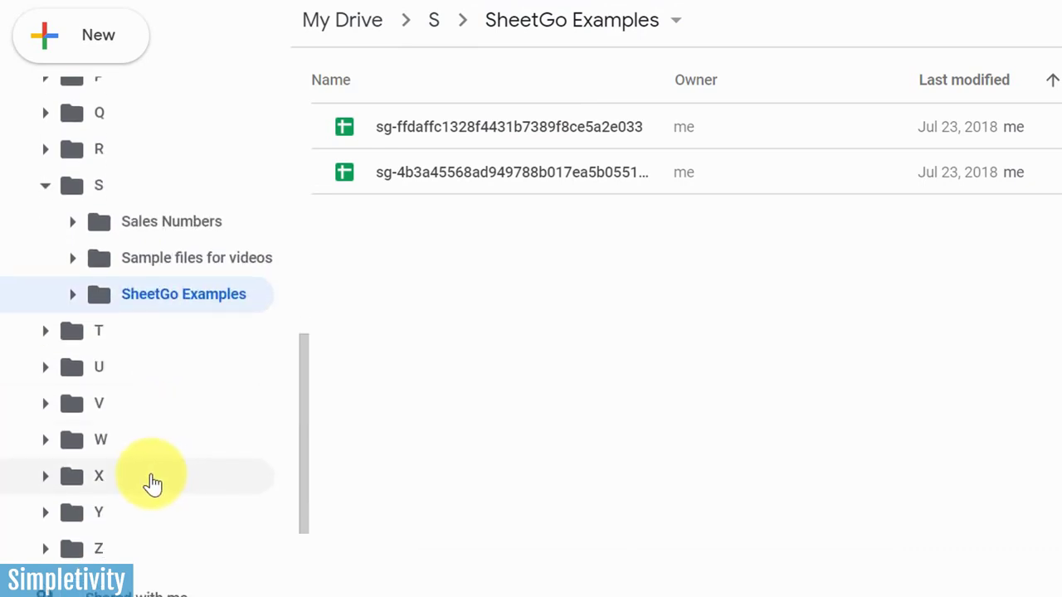
scroll(152, 482, "up", 2)
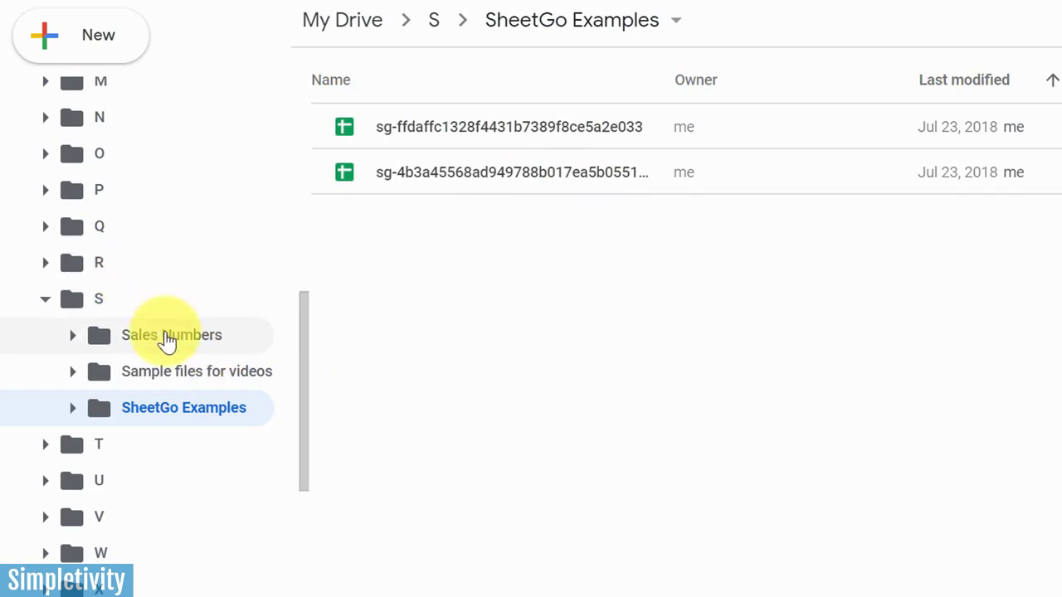
scroll(165, 341, "up", 4)
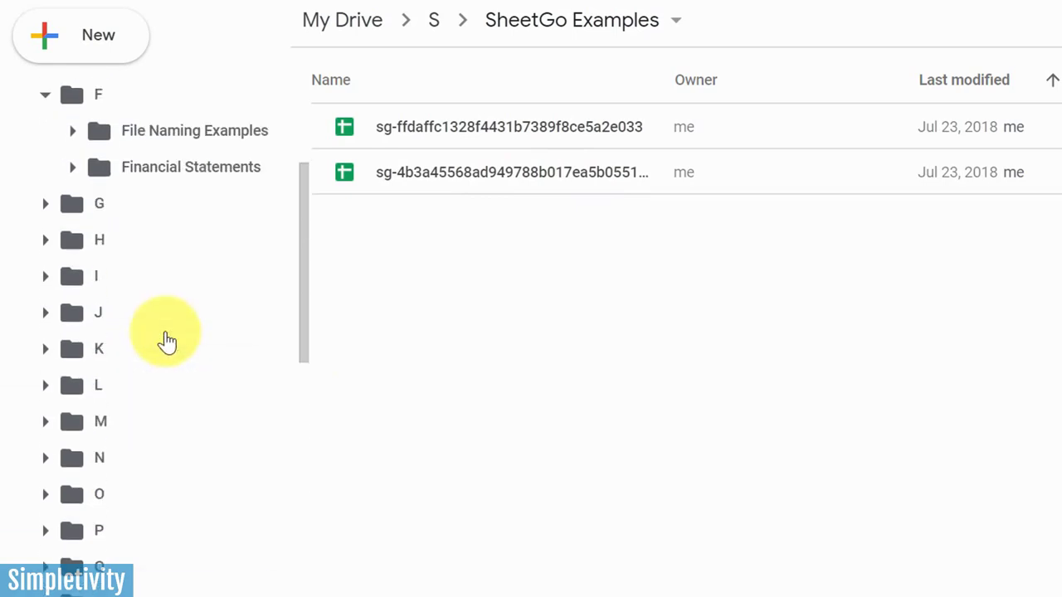
scroll(112, 229, "up", 3)
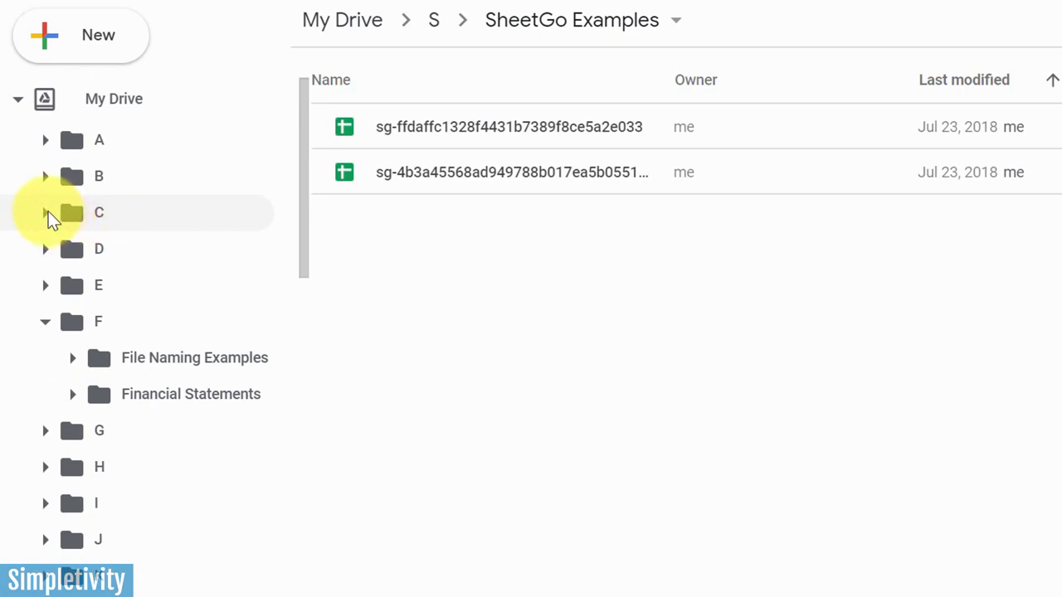
Open Client Resources Example under C, then collapse C's subfolders in the tree
left_click(72, 217)
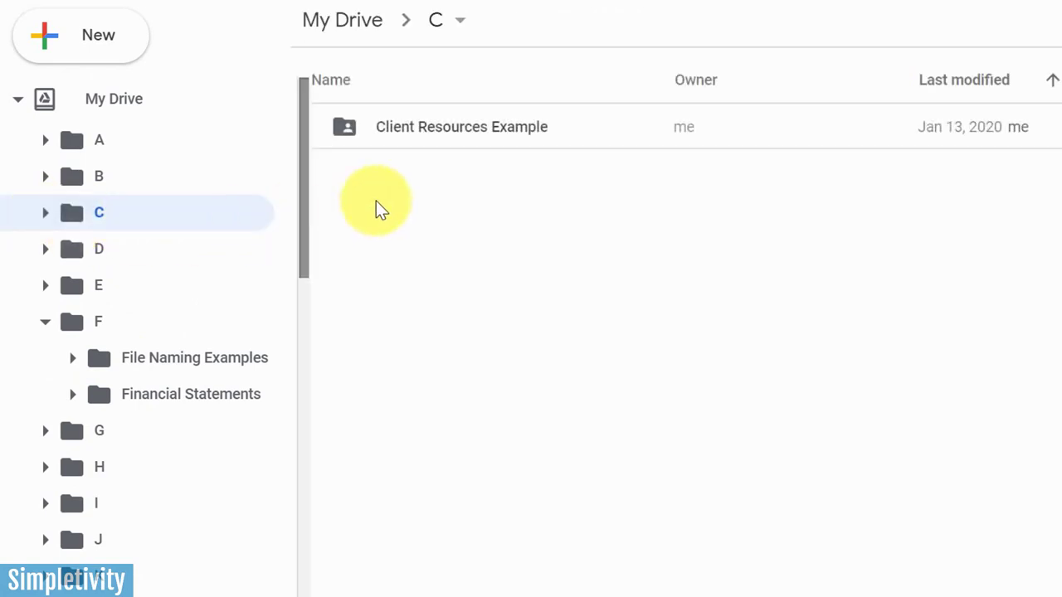
double_click(456, 128)
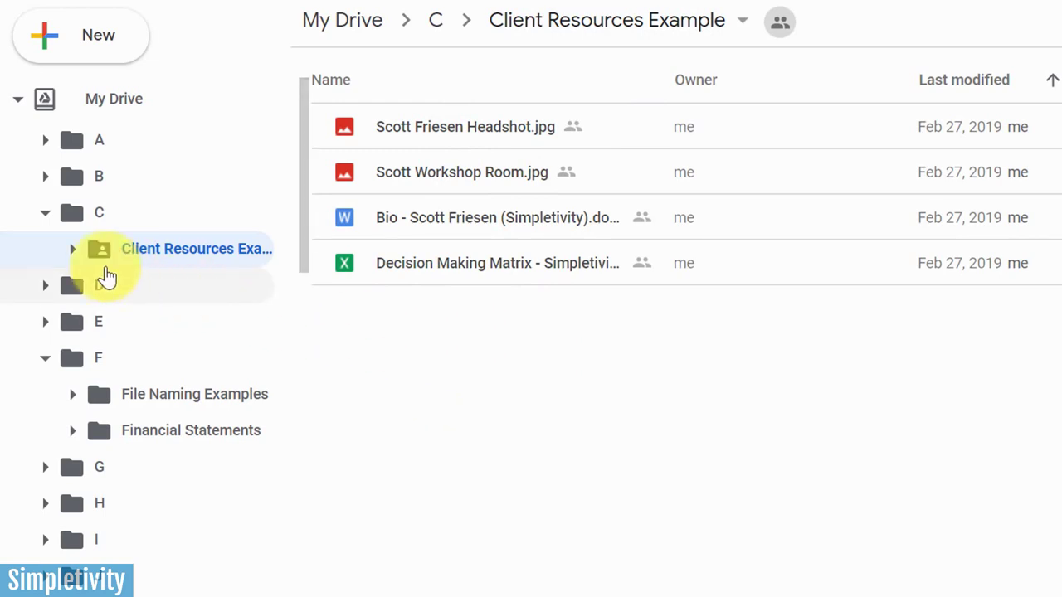
left_click(45, 214)
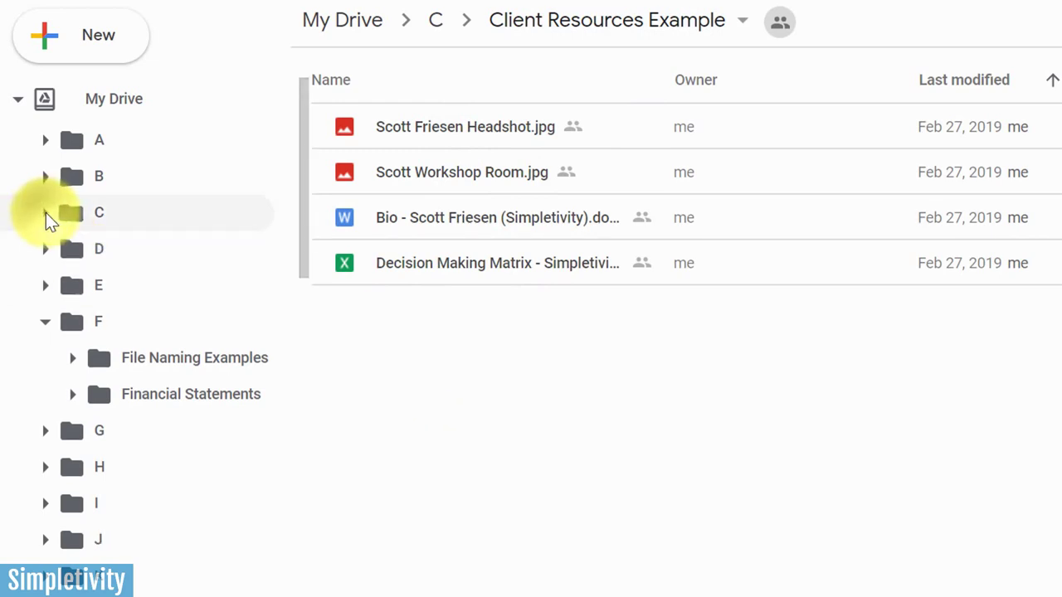
Collapse F in the sidebar so only plain letter folders remain
left_click(46, 323)
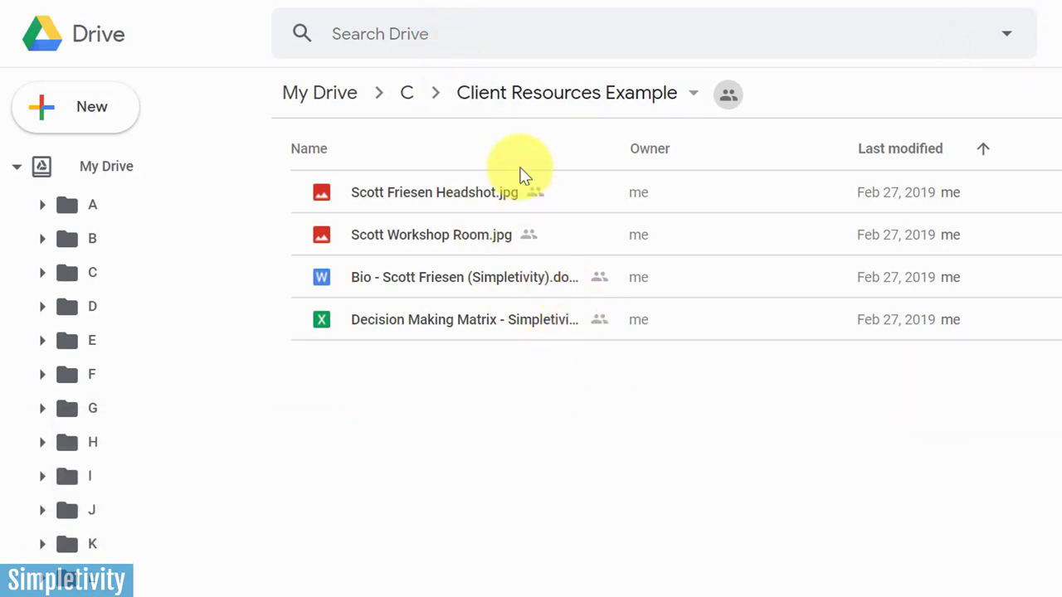
scroll(171, 372, "down", 3)
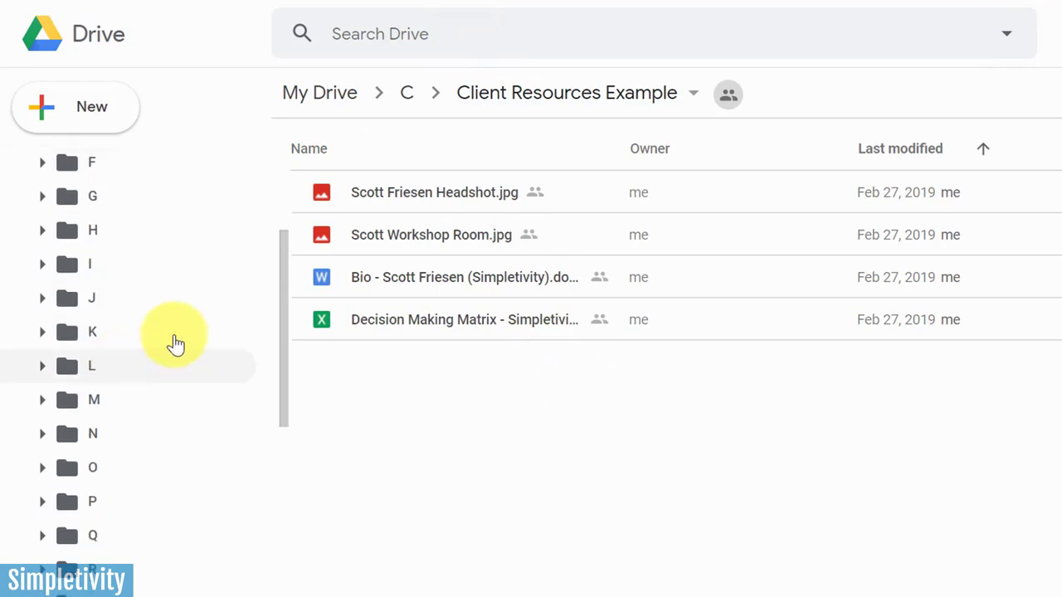
scroll(137, 357, "down", 2)
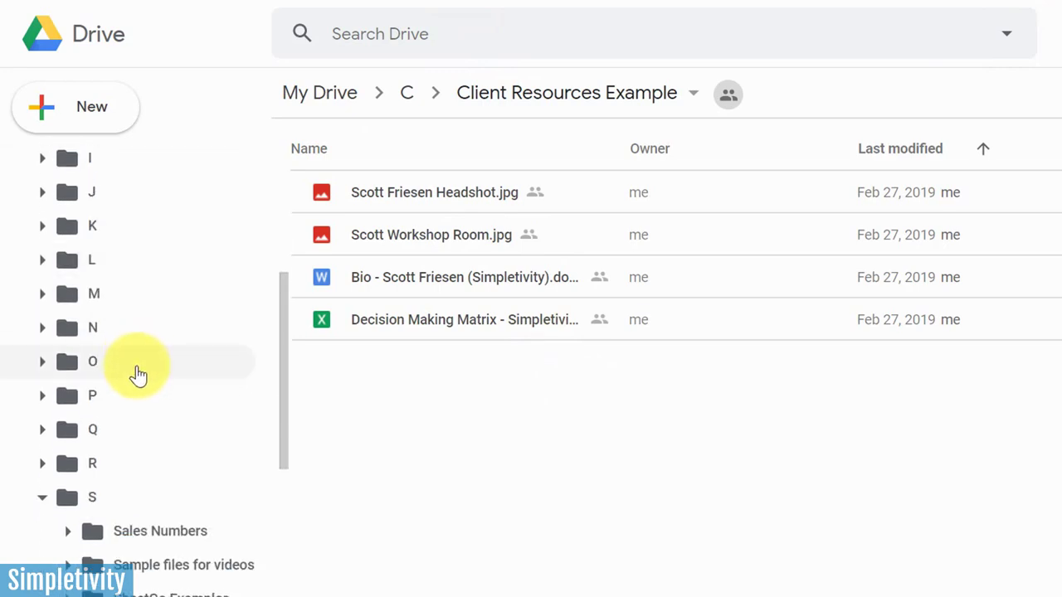
scroll(124, 348, "up", 5)
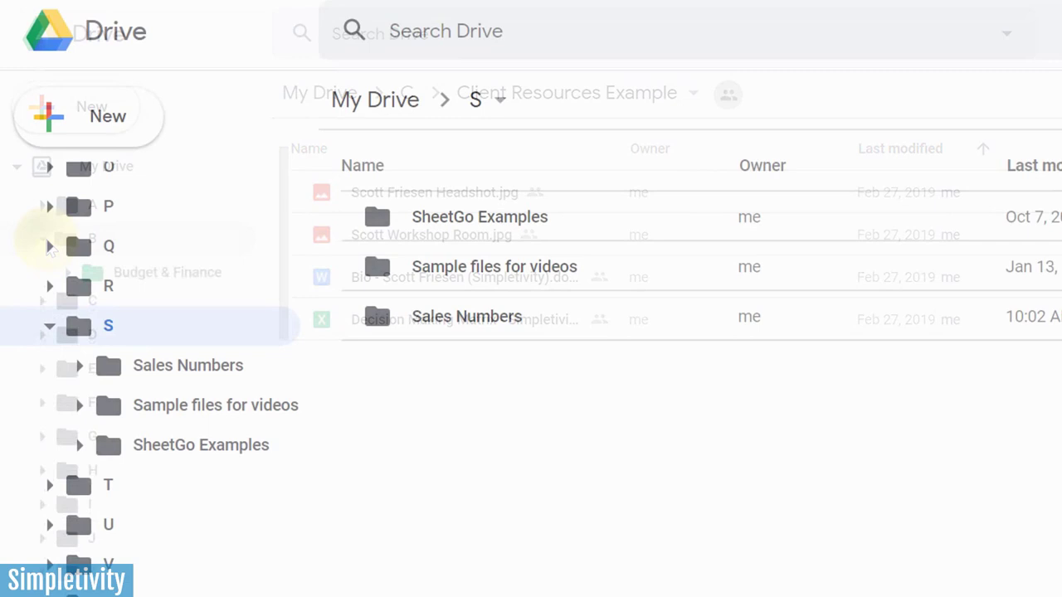